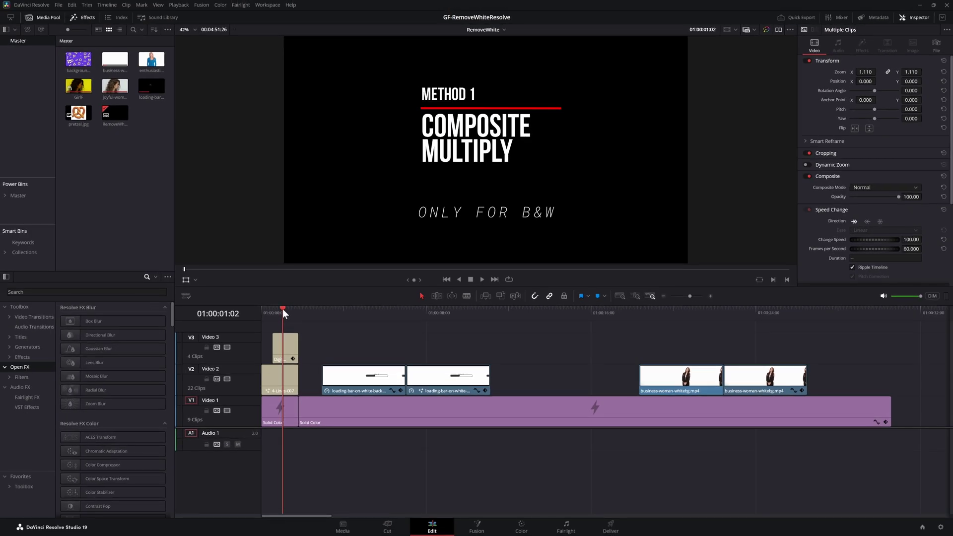
Scrub ahead to the loading-bar clip over yellow and drag a copy further along Video 2.
left_click_drag(282, 308, 479, 314)
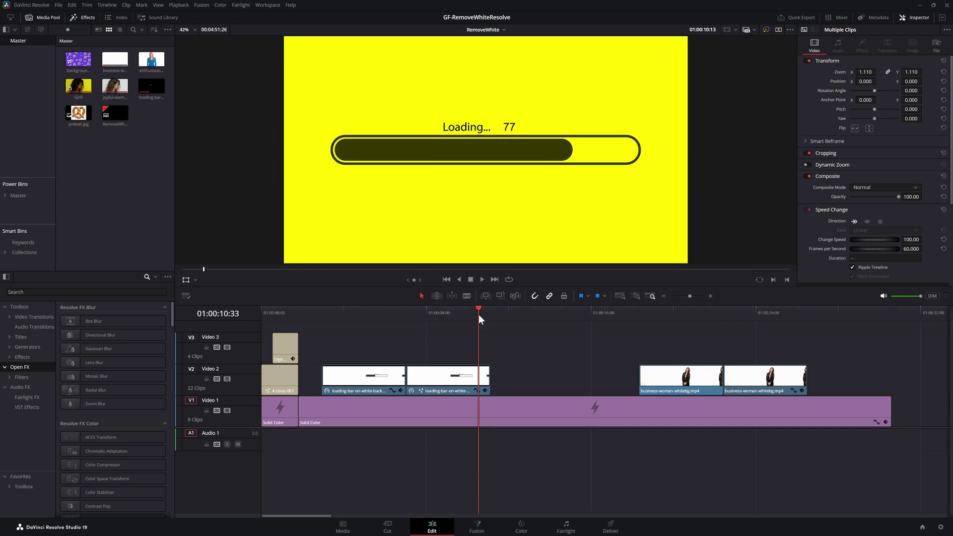
left_click_drag(391, 382, 569, 380)
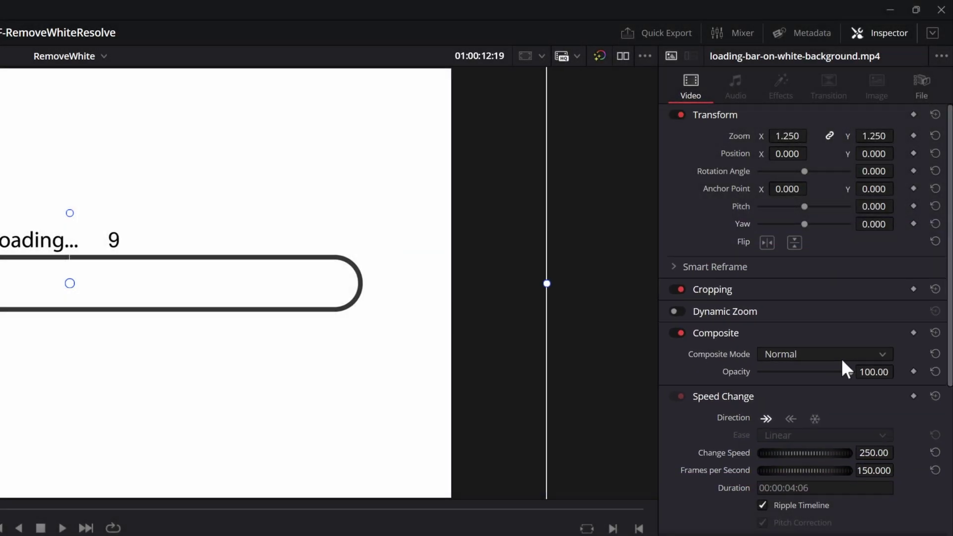
Set the loading-bar copy's Composite Mode to Multiply and scrub to preview it over yellow.
left_click(840, 355)
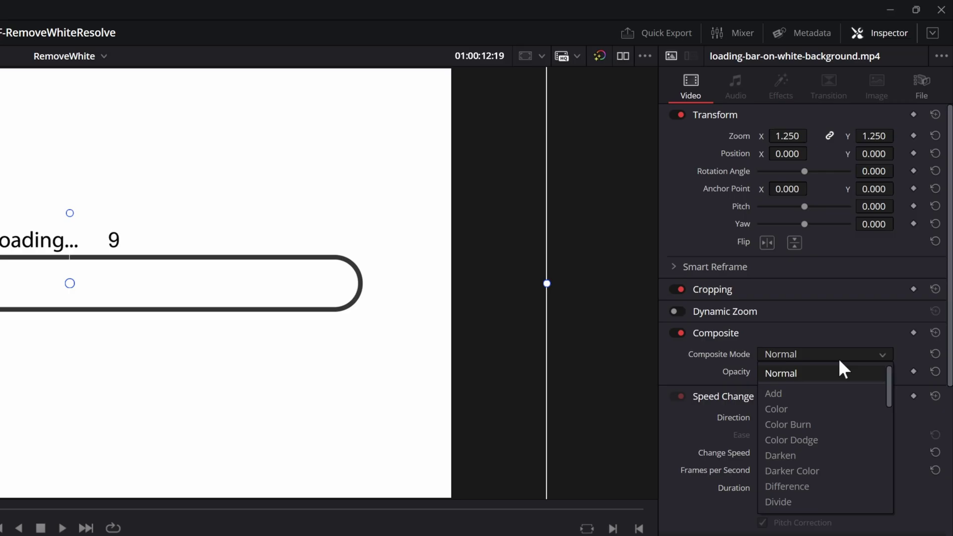
scroll(840, 411, "down", 6)
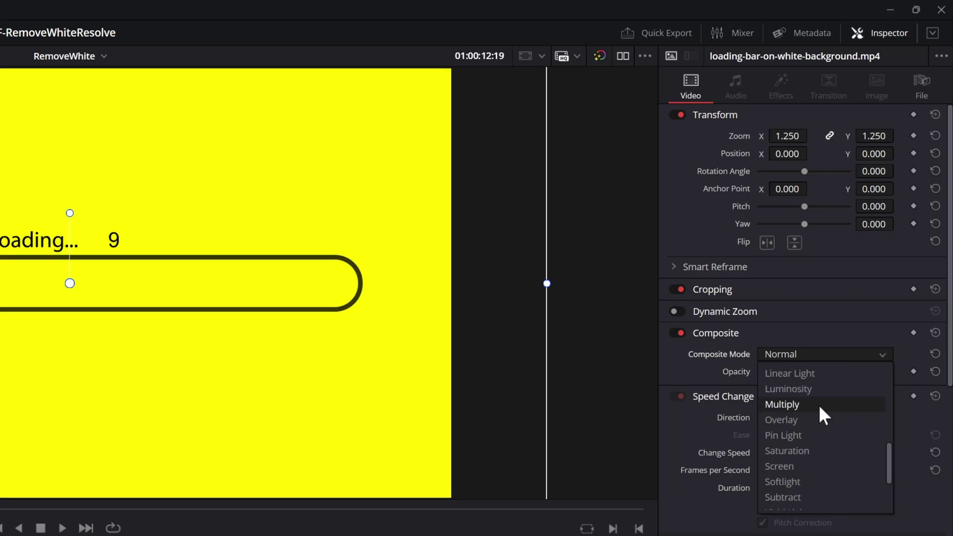
left_click(818, 404)
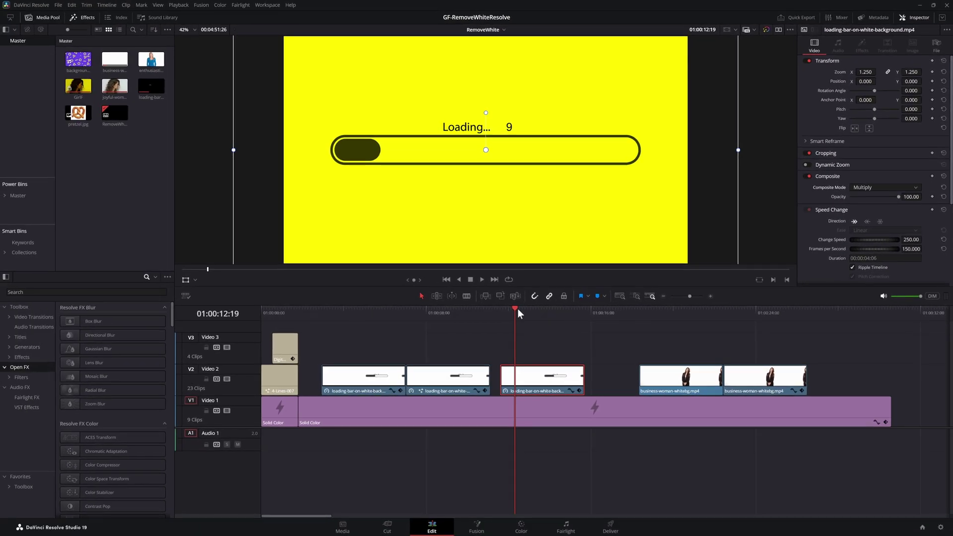
left_click_drag(517, 310, 567, 311)
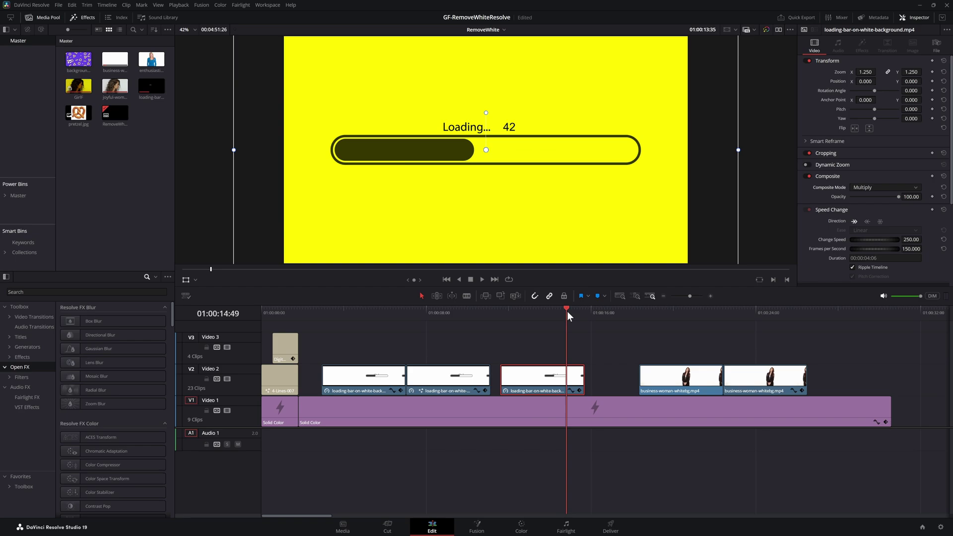
left_click_drag(566, 311, 752, 314)
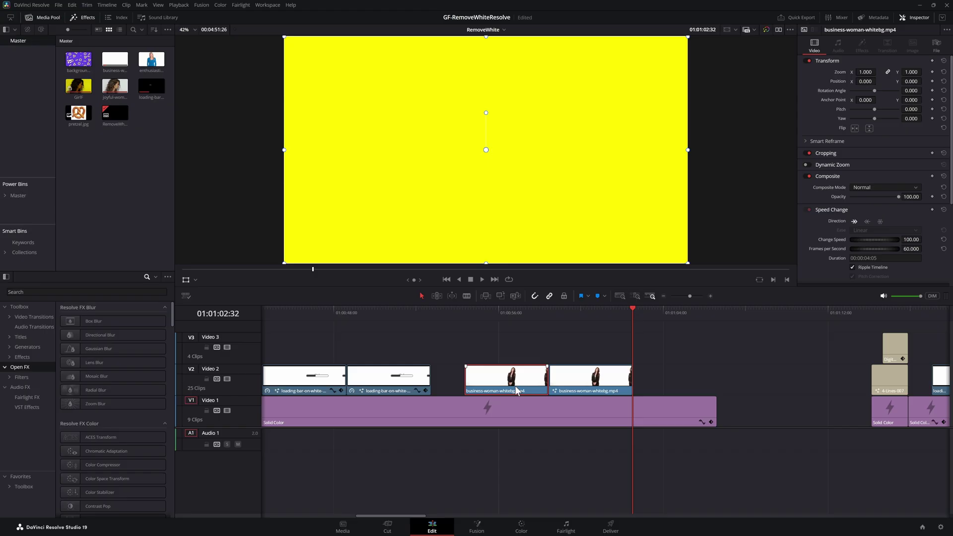
Duplicate the business-woman clip and insert a Luma Keyer node into its Fusion chain via 'lk'.
left_click_drag(516, 391, 678, 375)
key("space")
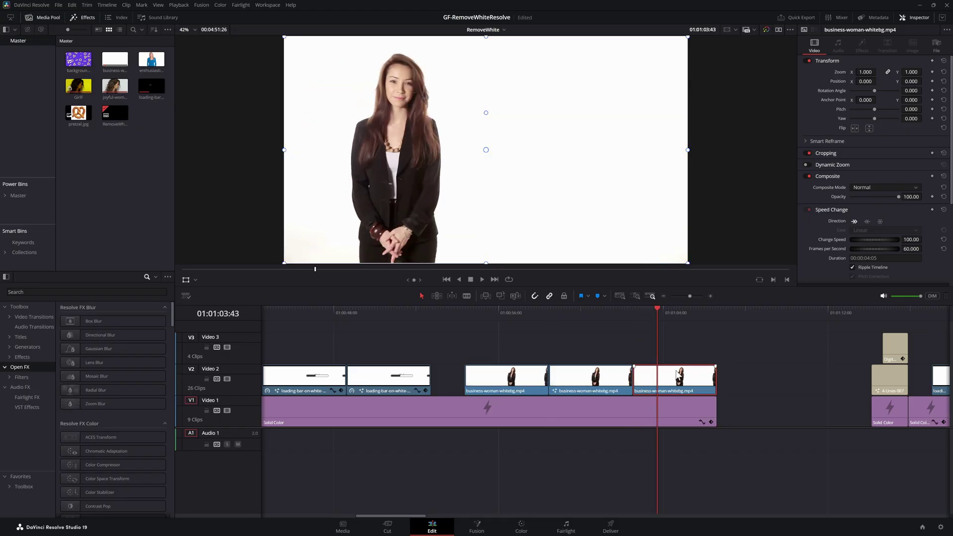
left_click(476, 527)
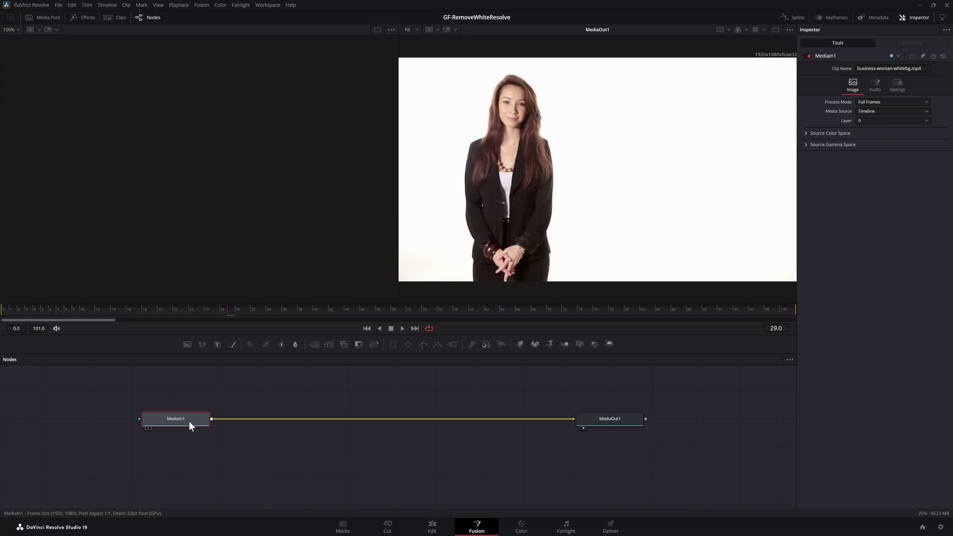
key("shift+space")
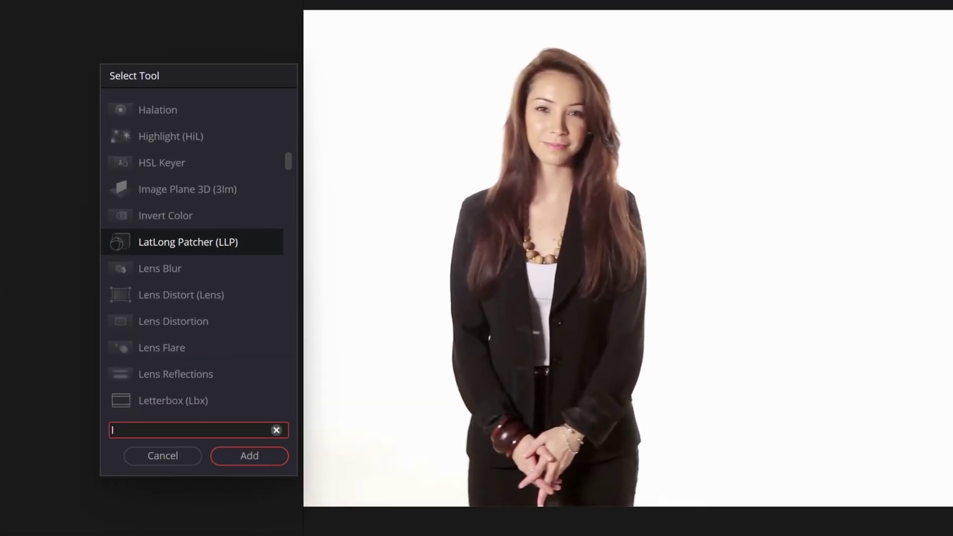
type("lk")
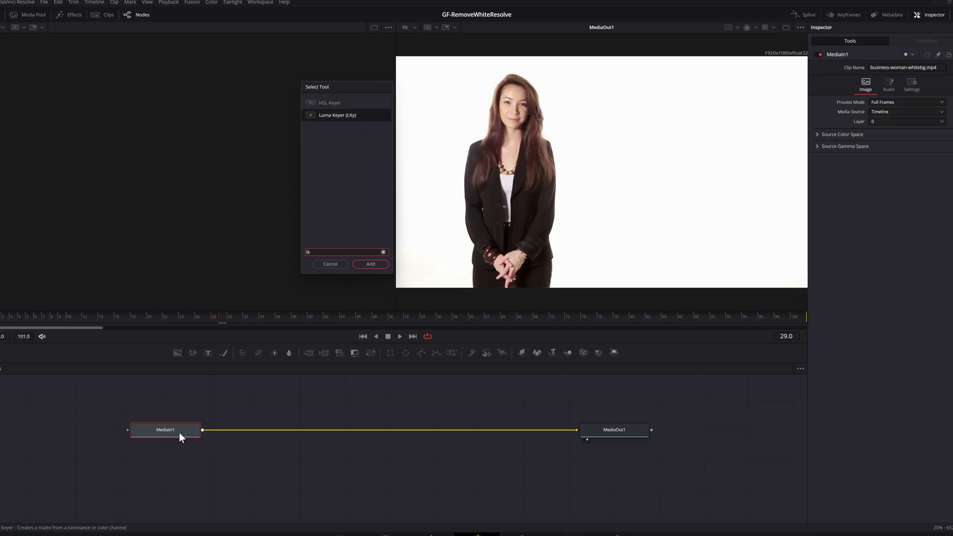
key("Return")
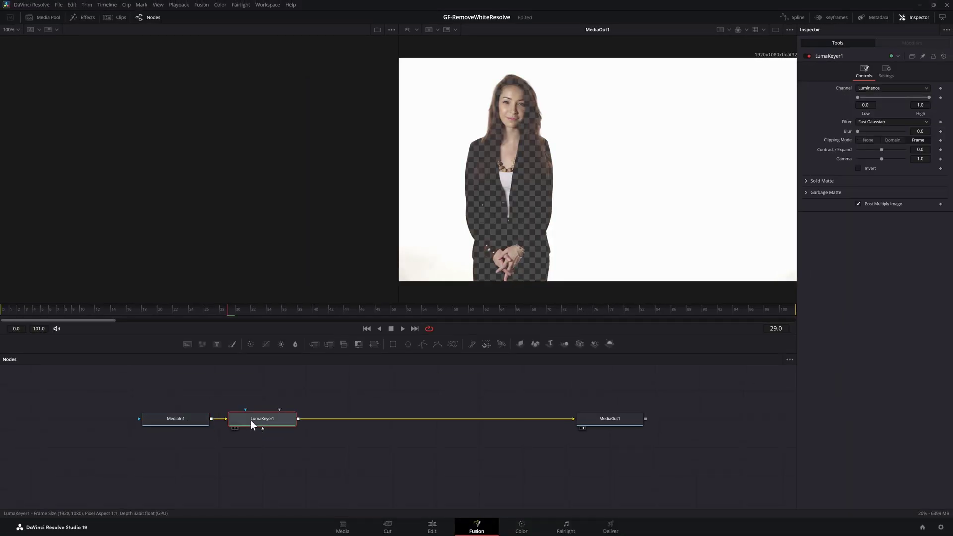
left_click_drag(252, 418, 298, 418)
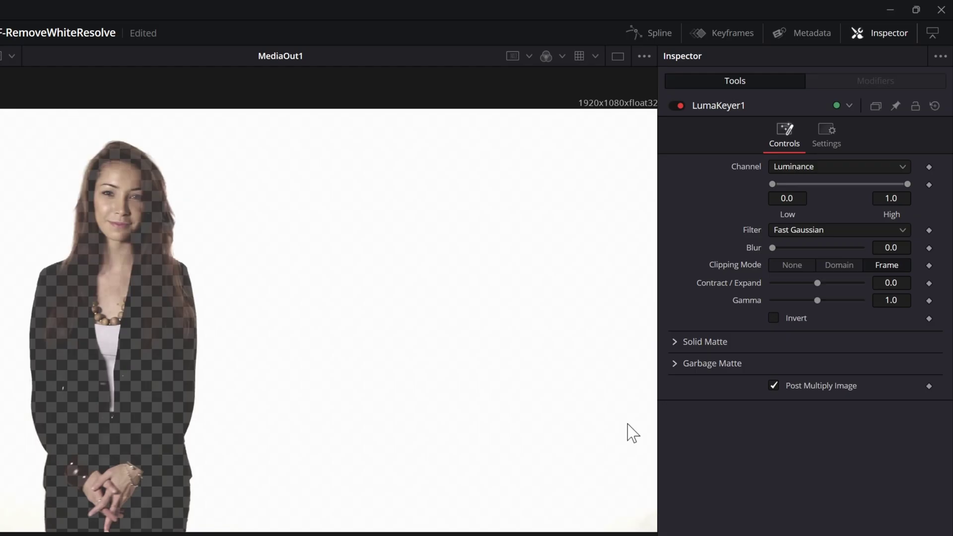
Key LumaKeyer1 on Saturation with High about 0.194 and Contract/Expand lowered to -0.22.
left_click(813, 164)
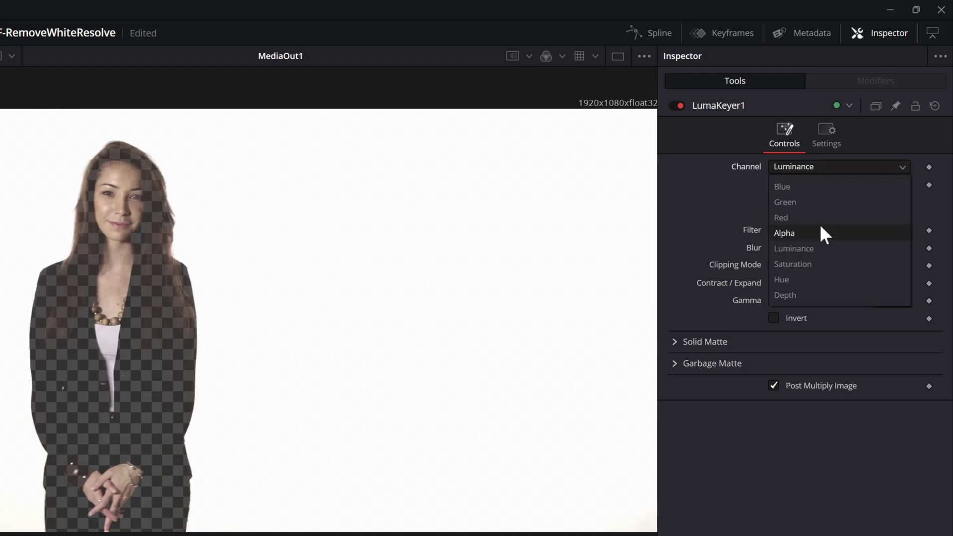
left_click(816, 262)
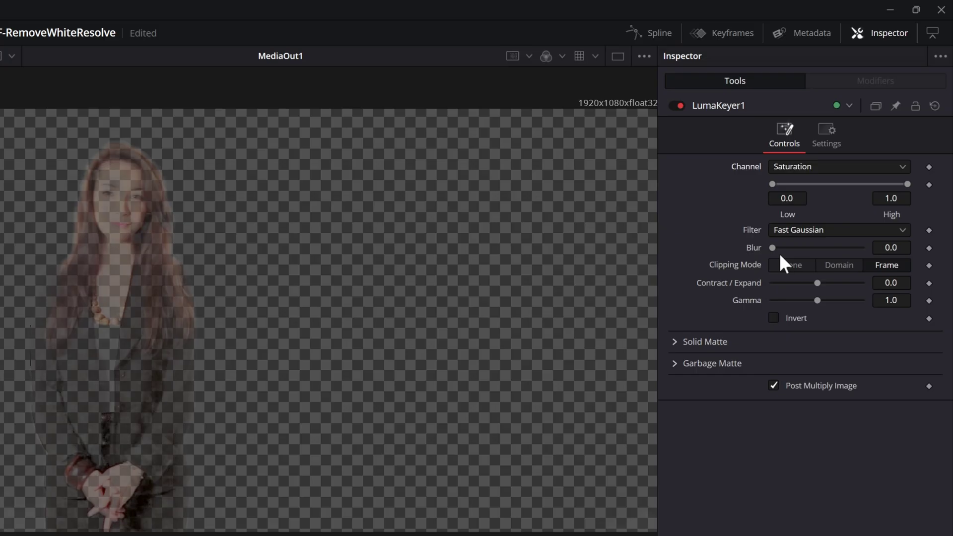
mouse_move(772, 187)
left_mouse_down()
mouse_move(790, 186)
mouse_move(769, 185)
left_mouse_up()
left_click_drag(894, 186, 803, 184)
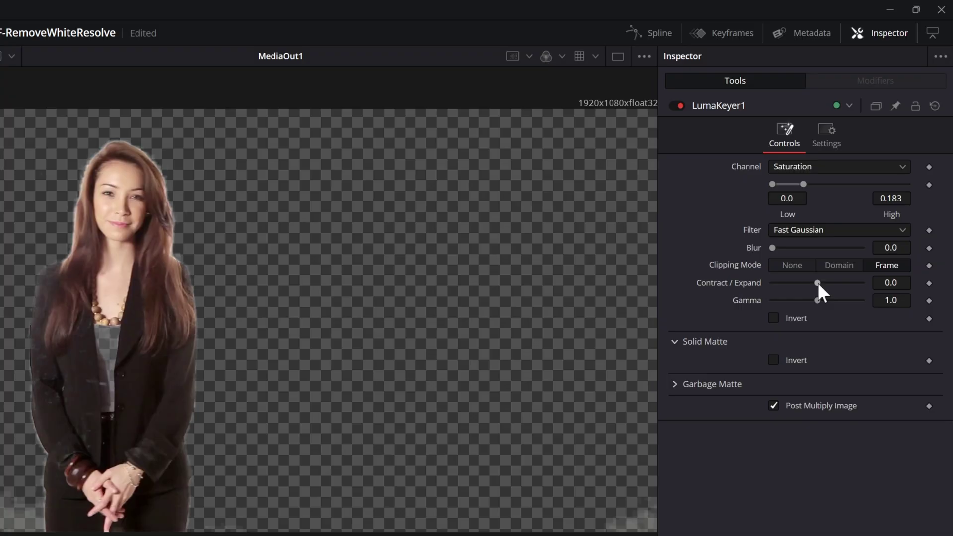
mouse_move(817, 281)
left_mouse_down()
mouse_move(790, 285)
mouse_move(808, 283)
left_mouse_up()
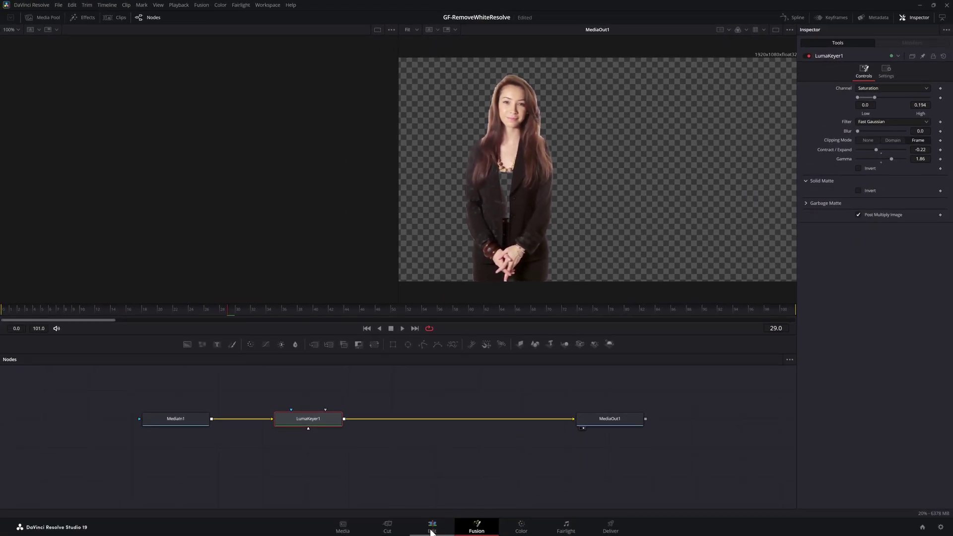
Go back to the Edit page and scrub over the keyed woman to check her over yellow.
left_click(431, 529)
left_click_drag(650, 308, 663, 334)
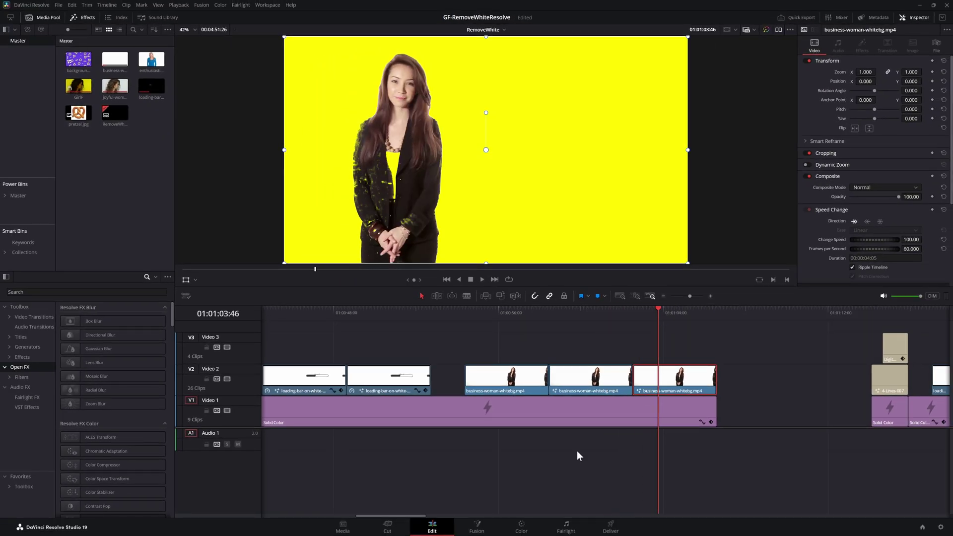
Reopen the woman's node graph and switch LumaKeyer1 to an inverted Luminance key.
left_click(476, 527)
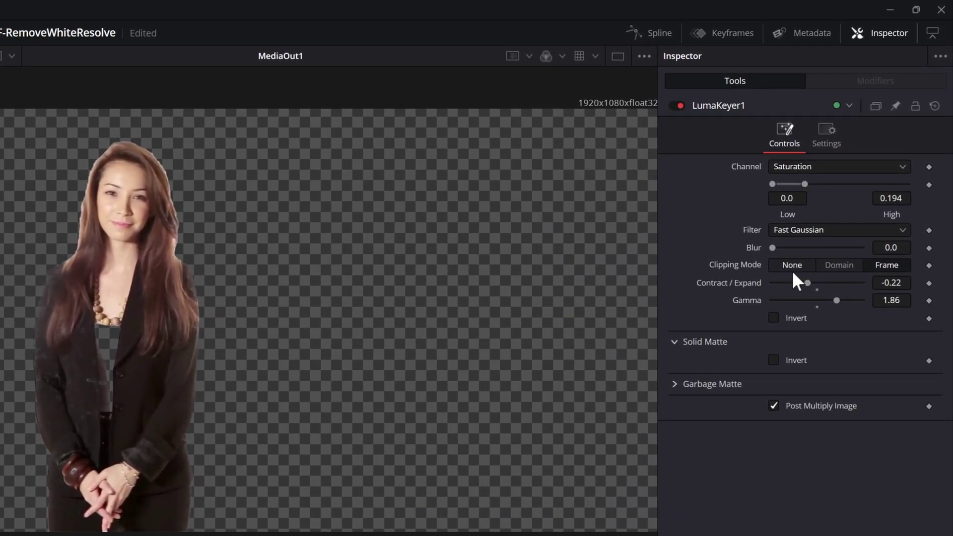
left_click(811, 168)
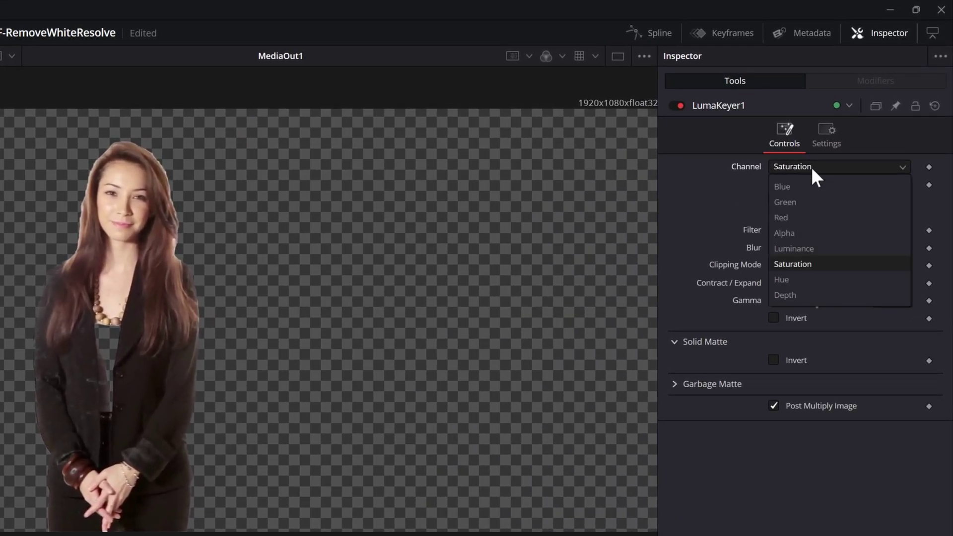
left_click(804, 249)
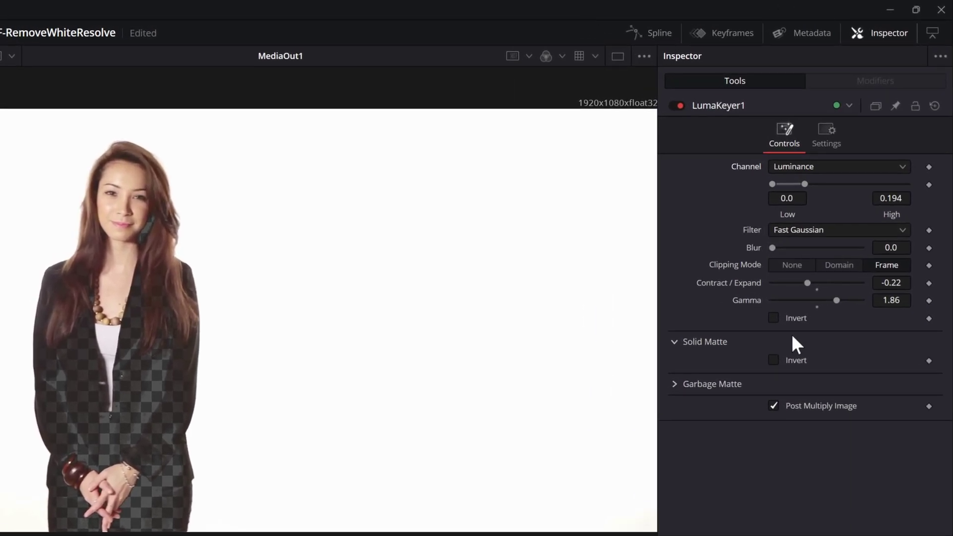
left_click(593, 244)
Set High 1.0, Low 0.906, Gamma 0.438, Blur 4.25 and Contract/Expand 0.4 on the key.
left_click_drag(804, 183, 907, 184)
left_click_drag(772, 184, 884, 184)
left_click(791, 301)
left_click_drag(806, 283, 834, 283)
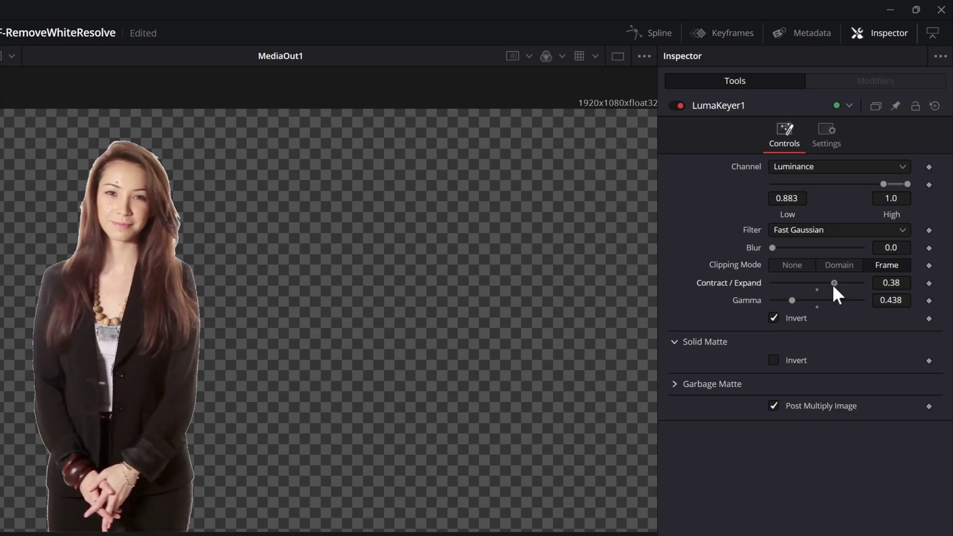
left_click_drag(833, 283, 825, 283)
left_click_drag(772, 247, 810, 248)
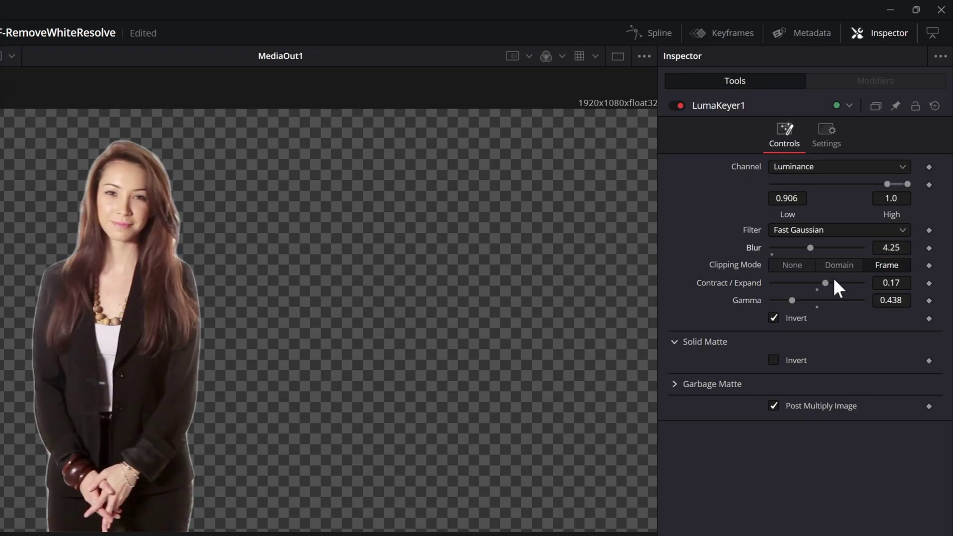
left_click(832, 283)
left_click_drag(832, 282, 835, 283)
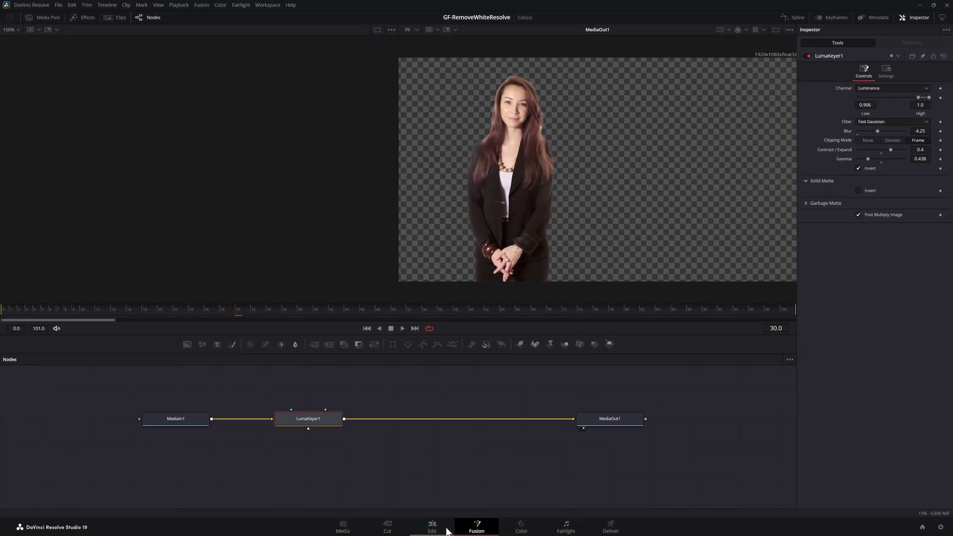
Return to the Edit page and scrub over the fresh, unkeyed business-woman copy on white.
left_click(446, 529)
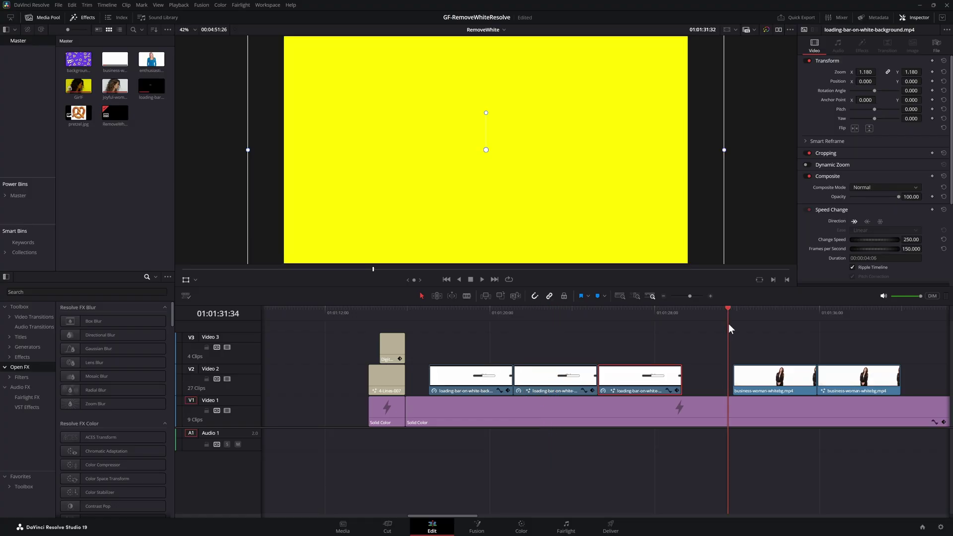
left_click_drag(728, 323, 818, 323)
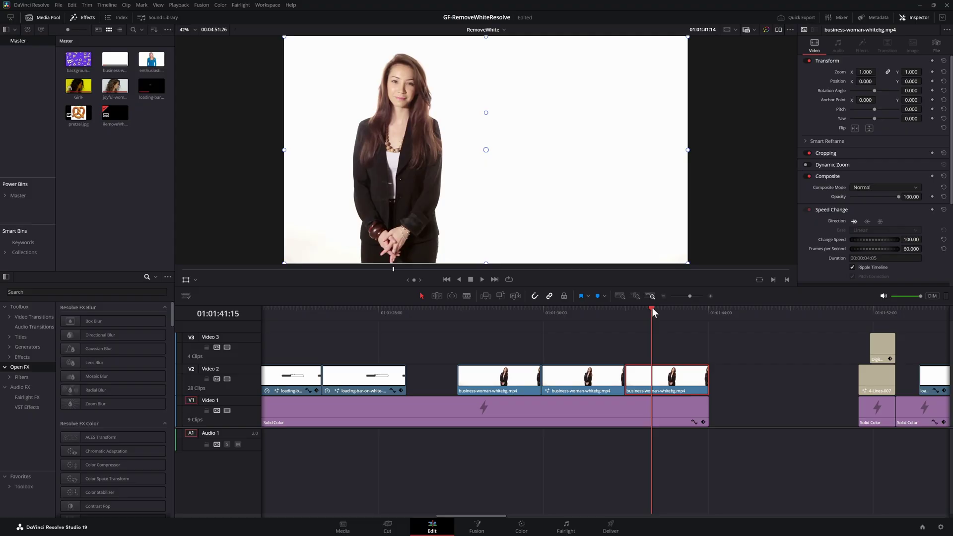
Open the new business-woman copy in Fusion and search 'luma' to add a Luma Keyer.
left_click_drag(651, 308, 648, 311)
left_click(476, 527)
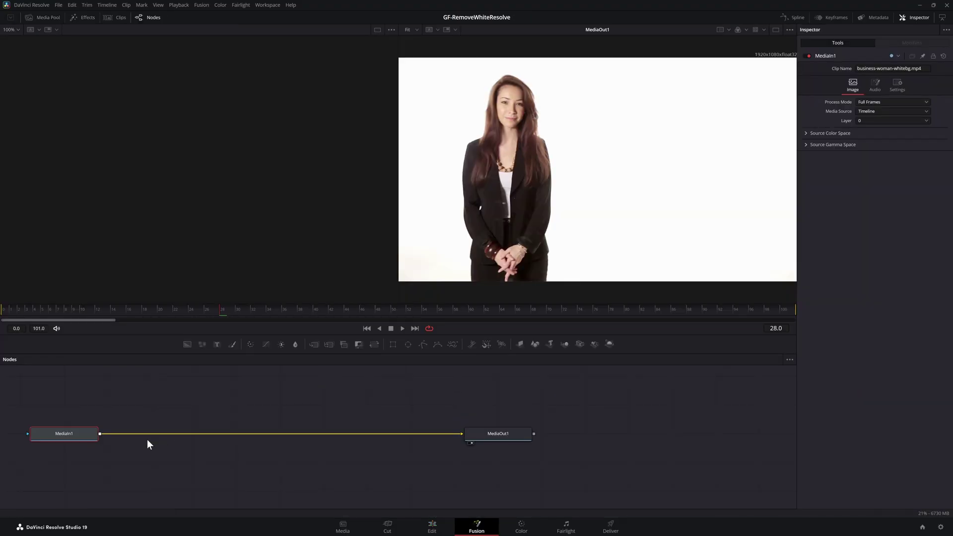
left_click_drag(146, 439, 302, 429)
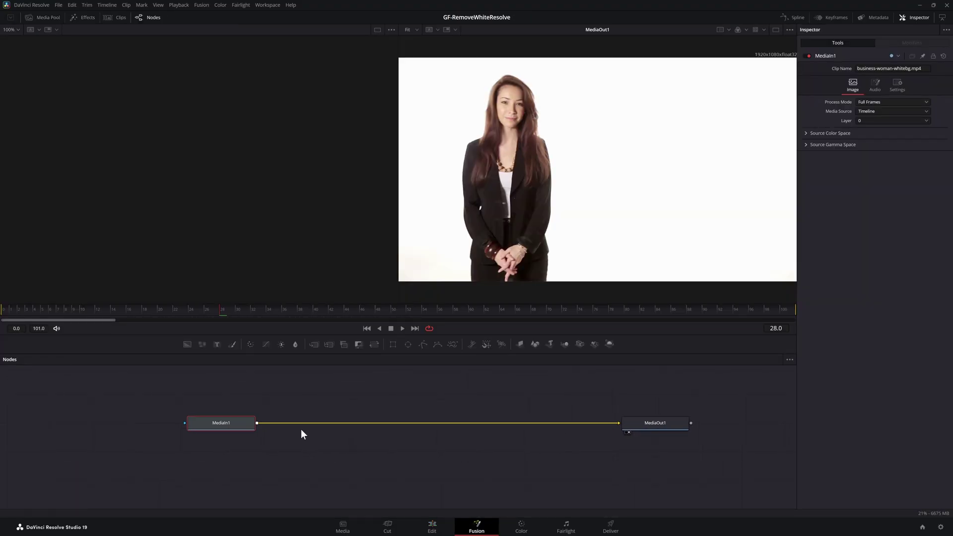
key("shift+space")
type("luma")
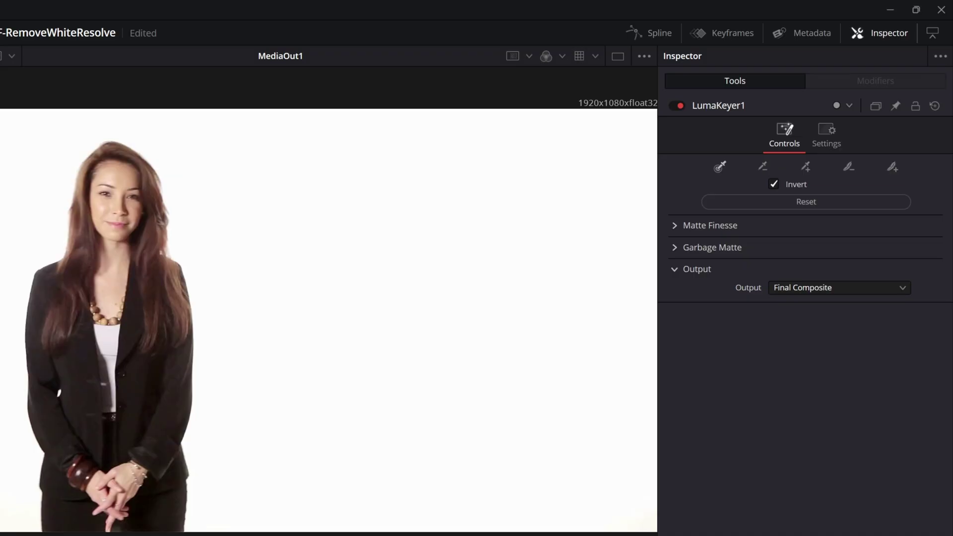
Sample the white background to key it, then subtract the holes on the woman's face and chest.
left_click_drag(721, 167, 500, 241)
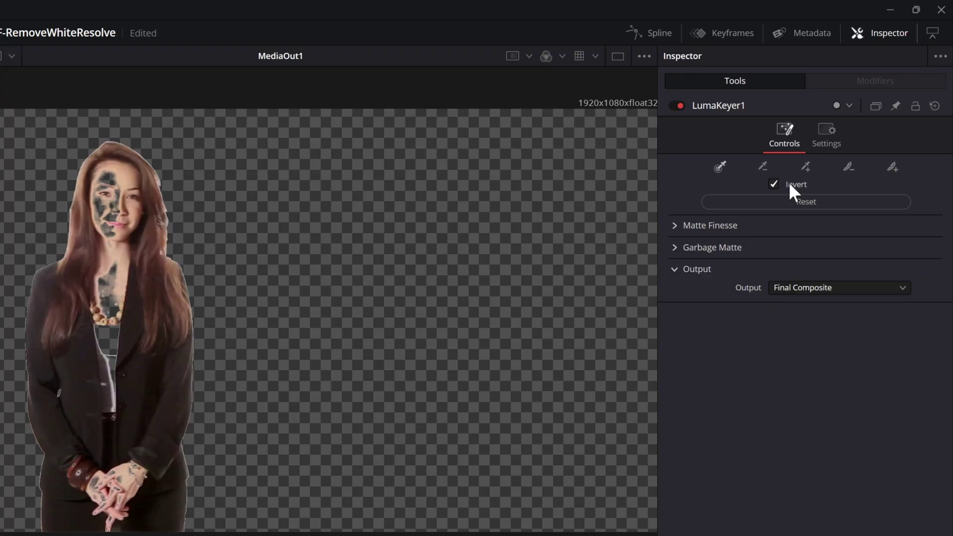
left_click(764, 167)
left_click_drag(109, 192, 105, 209)
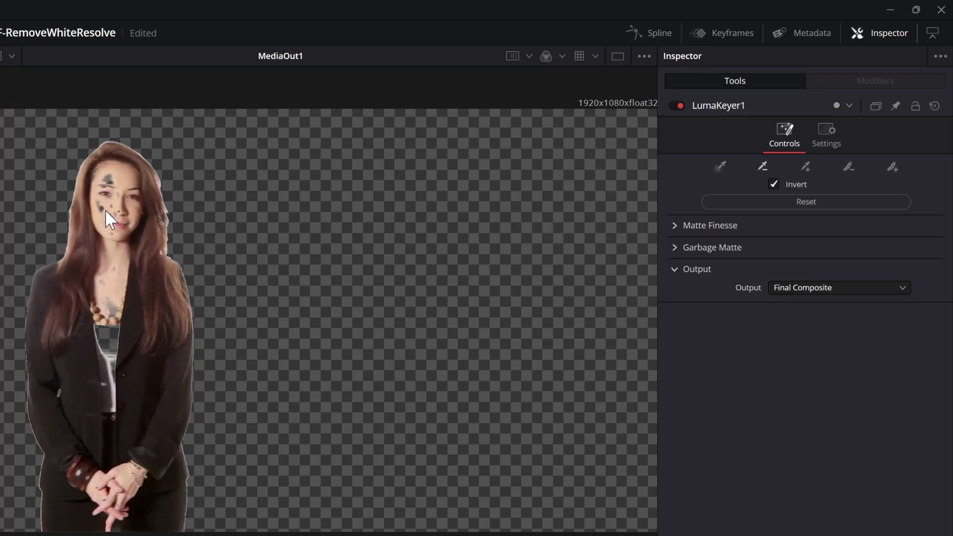
left_click_drag(112, 331, 114, 353)
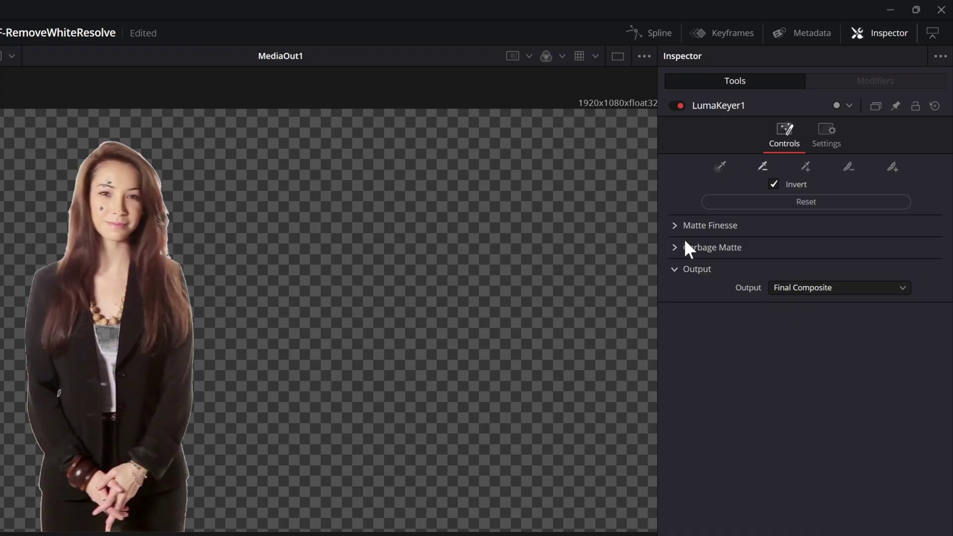
In Matte Finesse, adjust Clean Black, Clean White and White Clip, resetting In/Out Ratio to 0.
left_click(672, 225)
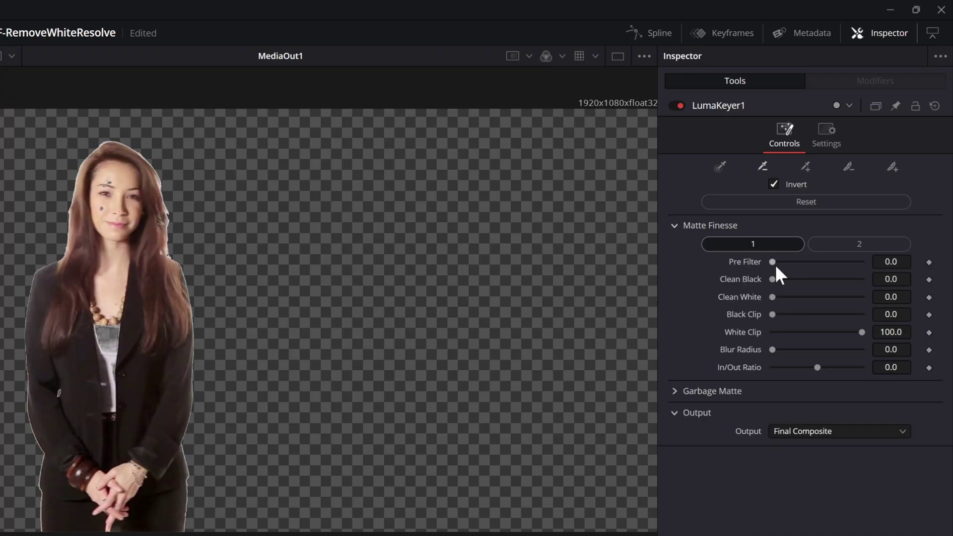
left_click_drag(771, 279, 808, 277)
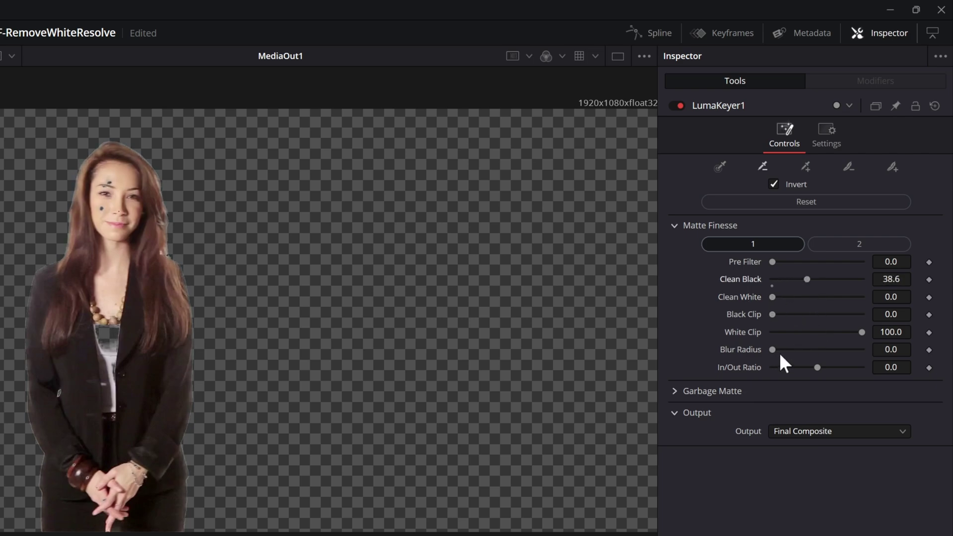
mouse_move(814, 367)
left_mouse_down()
mouse_move(786, 367)
mouse_move(826, 366)
mouse_move(818, 365)
left_mouse_up()
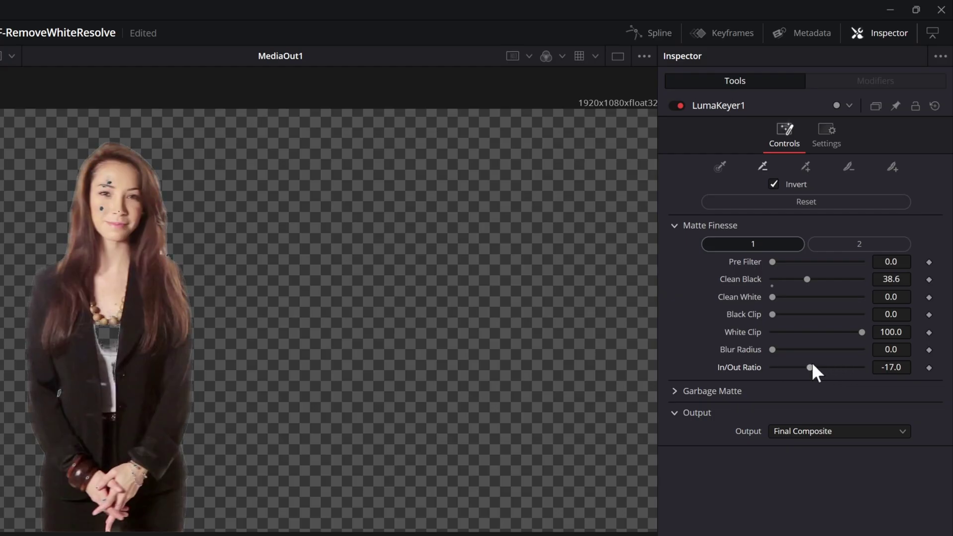
double_click(733, 367)
left_click_drag(783, 297, 740, 303)
mouse_move(861, 332)
left_mouse_down()
mouse_move(772, 332)
mouse_move(765, 315)
mouse_move(884, 328)
mouse_move(764, 332)
mouse_move(871, 328)
left_mouse_up()
Tweak tab 2 Highlight and Post Filter, then set Clean Black 100 and White Clip 6.3.
left_click(840, 243)
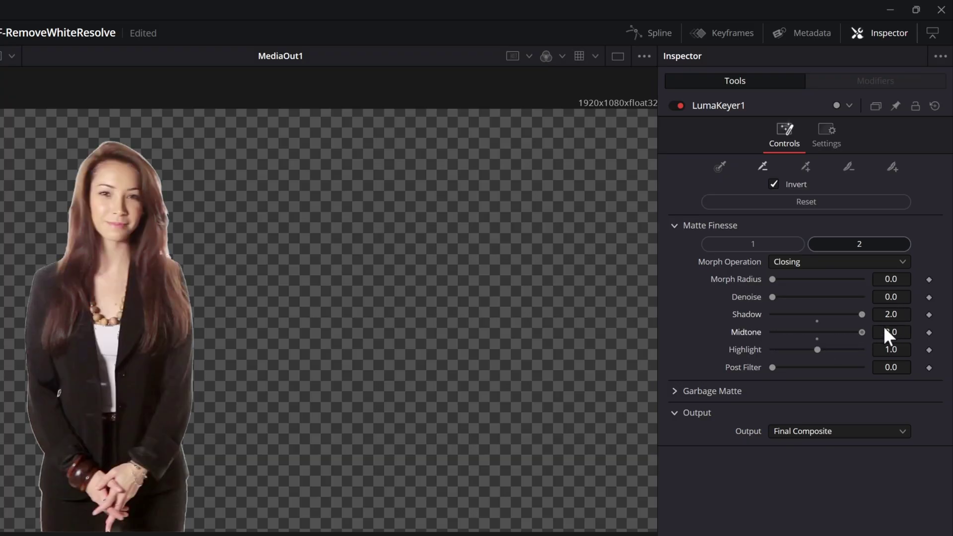
left_click_drag(816, 349, 777, 368)
left_click(787, 244)
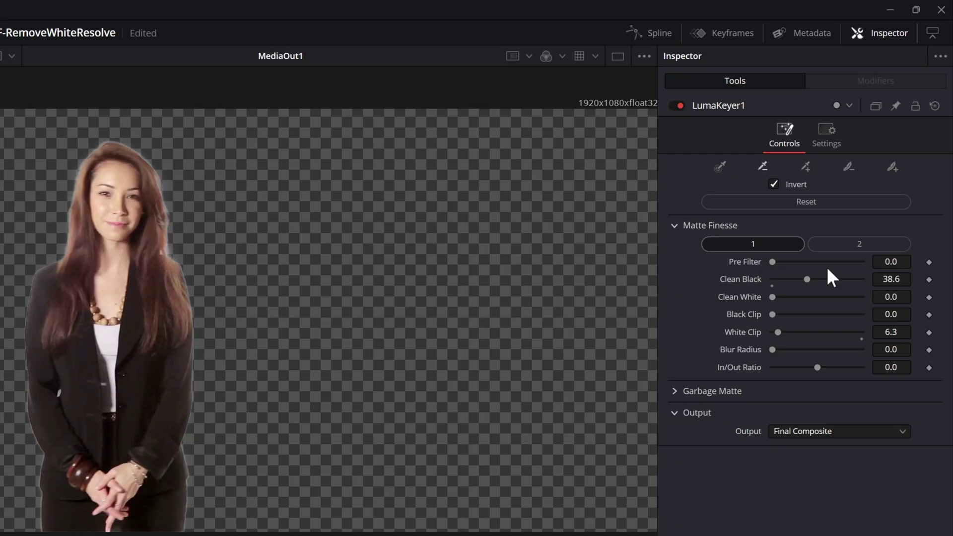
left_click_drag(772, 262, 874, 275)
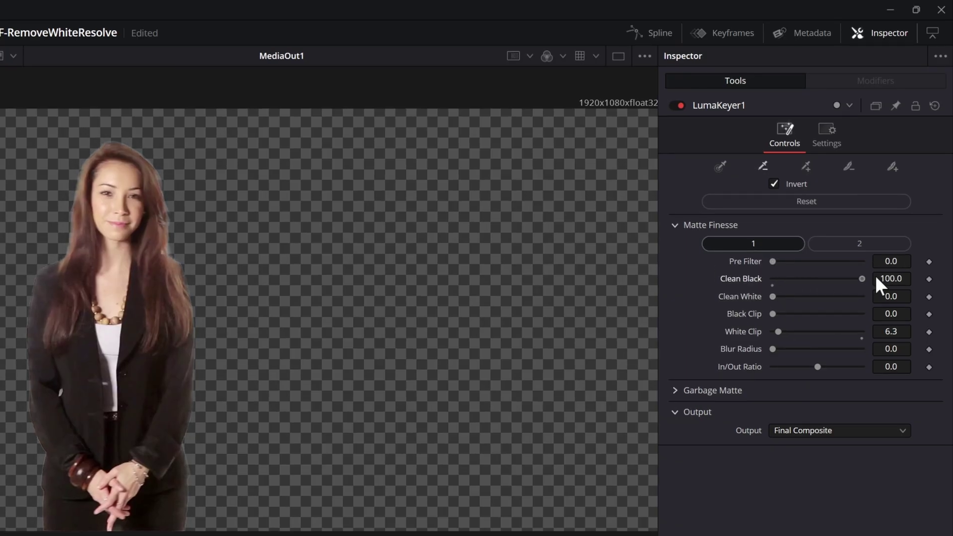
left_click_drag(844, 206, 853, 206)
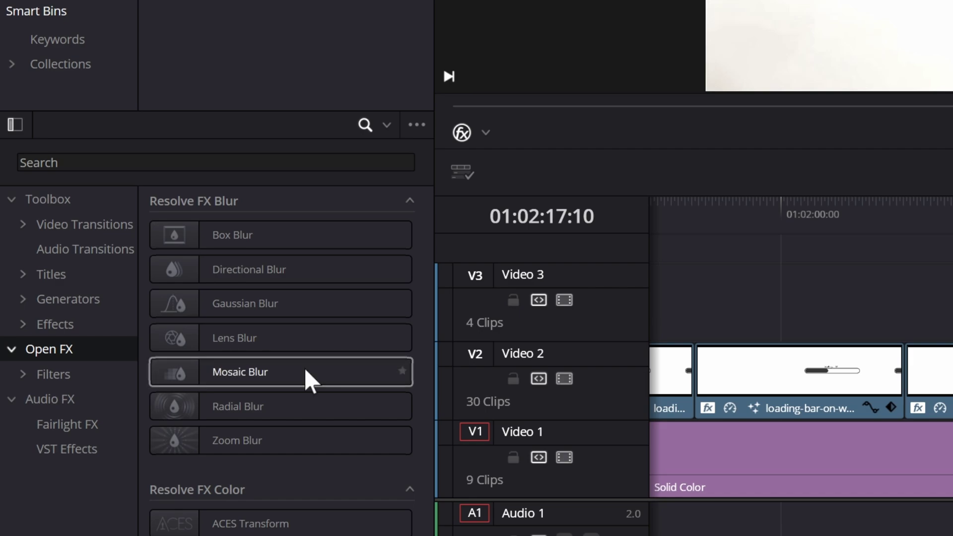
Find 3D Keyer by searching '3', drop it on the last business-woman clip, and play it.
left_click(250, 164)
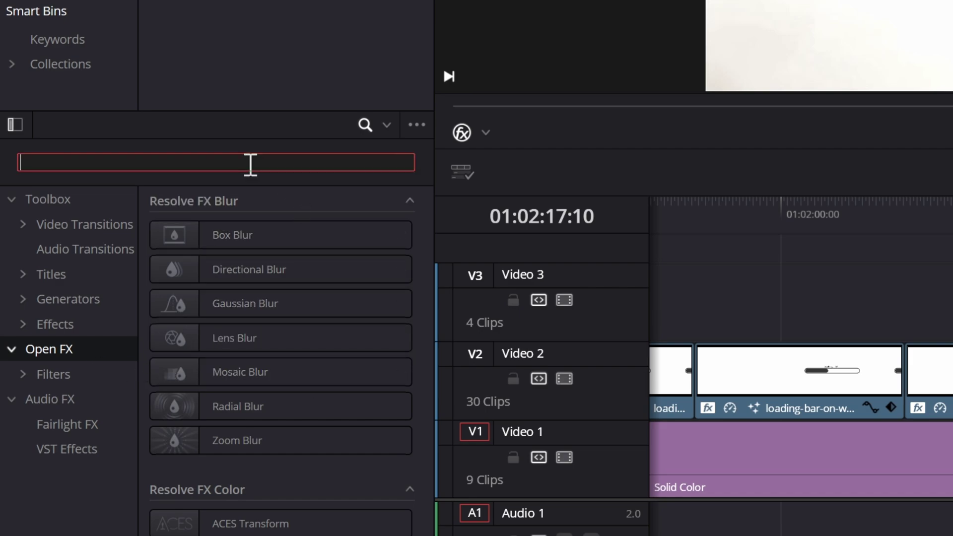
type("3d")
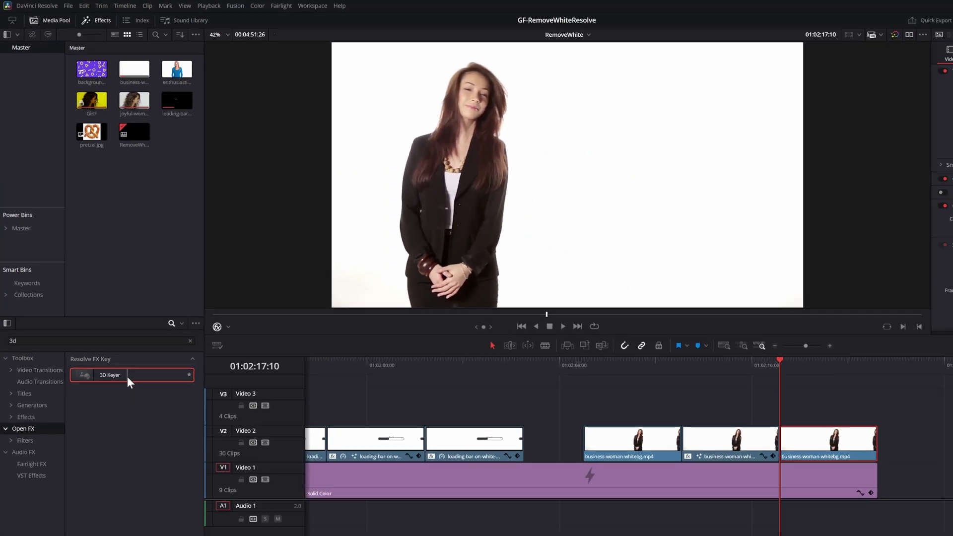
left_click_drag(127, 377, 717, 392)
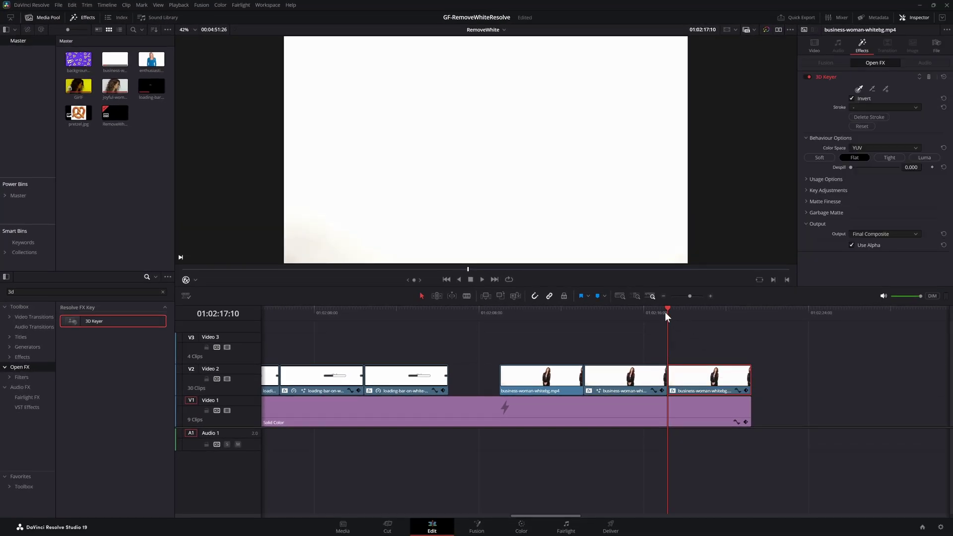
key("space")
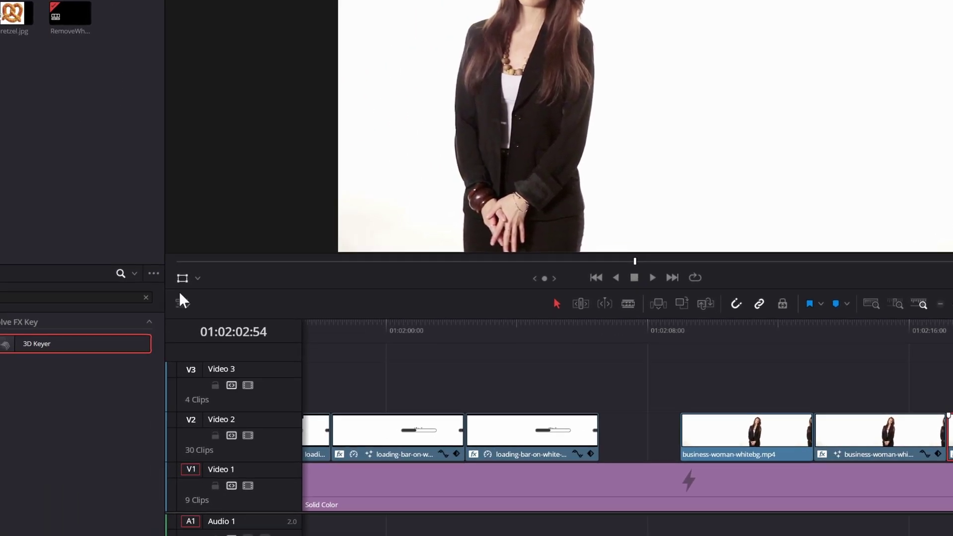
Set the viewer overlay to Open FX Overlay for the 3D Keyer on the business-woman clip.
left_click(198, 279)
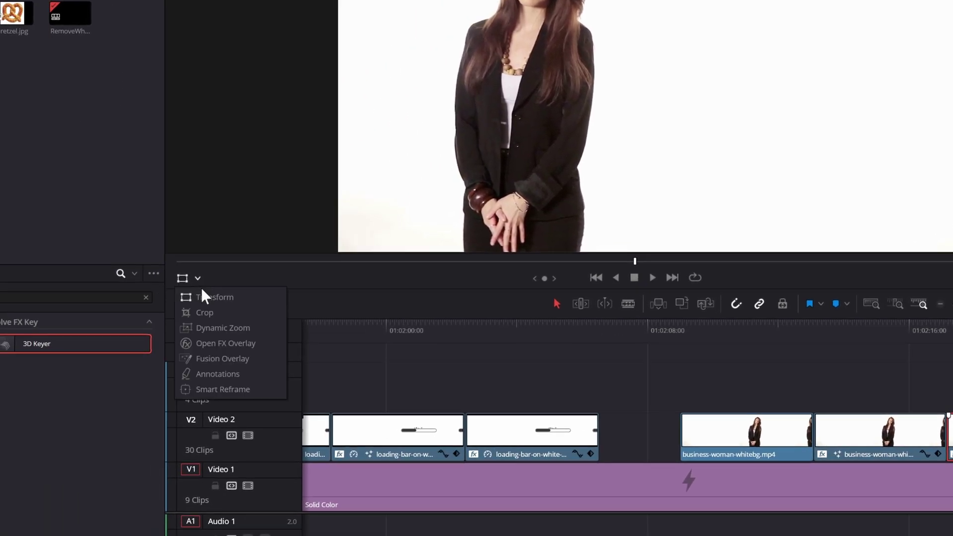
left_click(223, 343)
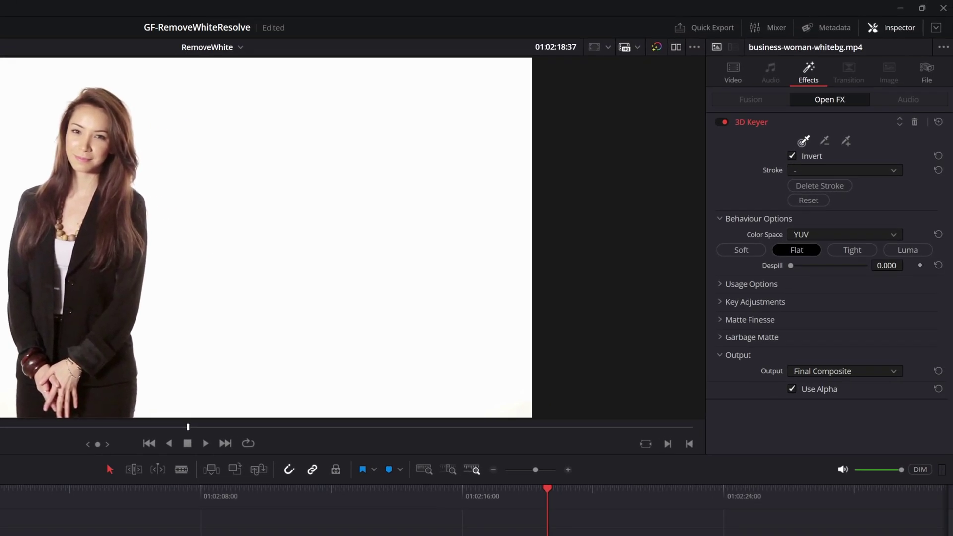
Sample the white studio background with the 3D Keyer pickers, adding extra background shades.
left_click(804, 142)
left_click(415, 174)
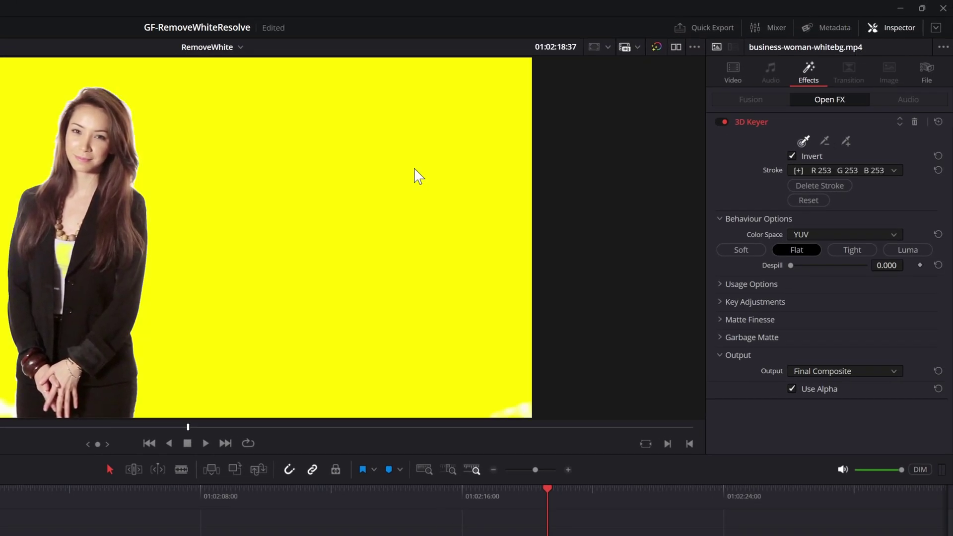
left_click(845, 141)
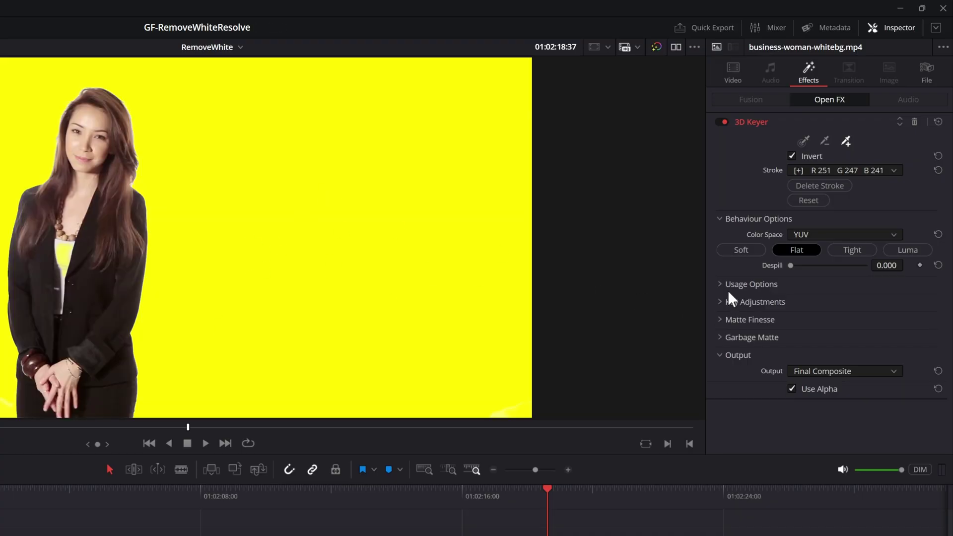
Compare Tight and Soft keying behaviours, settle on Flat, and set Color Space to HSP.
left_click(842, 254)
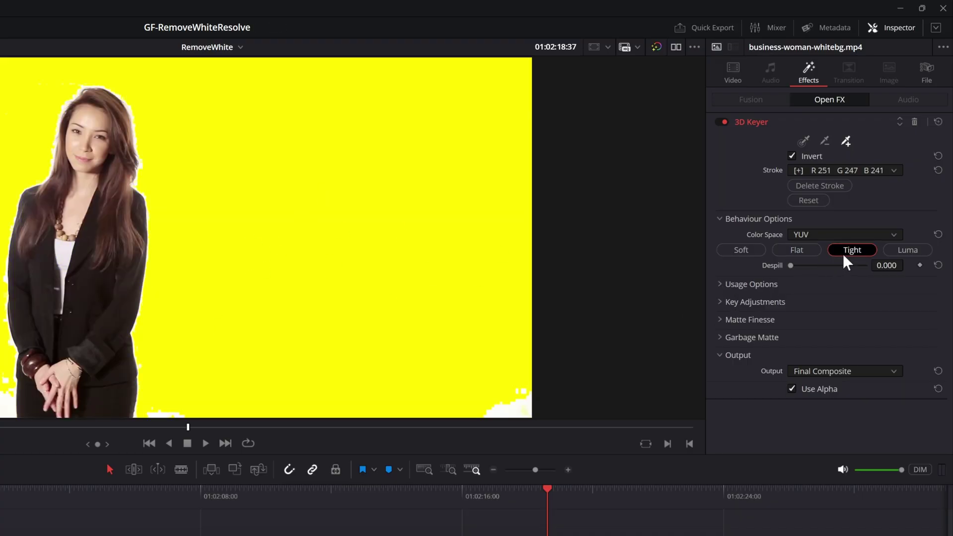
left_click(756, 250)
left_click(789, 250)
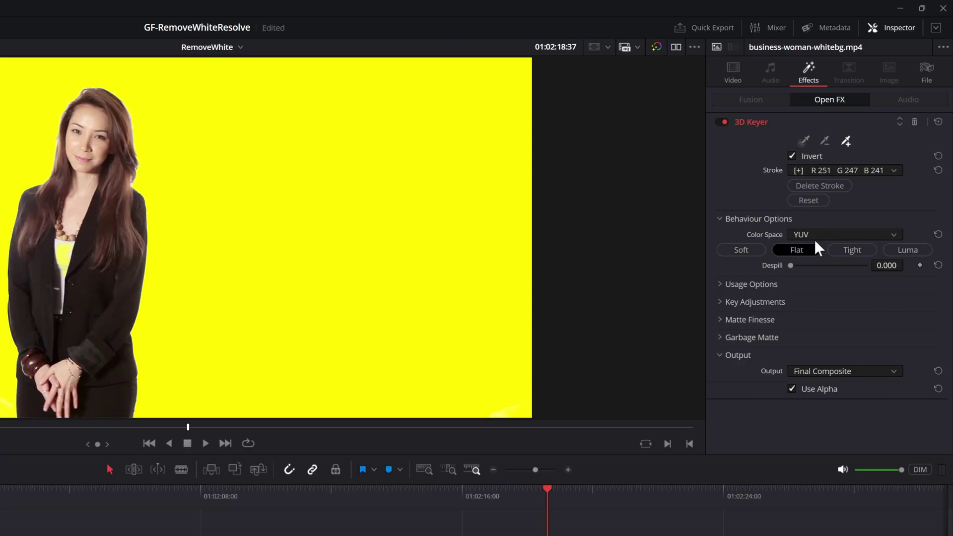
left_click(821, 234)
left_click(818, 277)
Refine the Matte Finesse sliders: Clean Black 21.7, Blur Radius 259.7, In/Out Ratio -16.3.
left_click(724, 319)
mouse_move(792, 366)
left_mouse_down()
mouse_move(847, 366)
mouse_move(788, 366)
mouse_move(826, 364)
mouse_move(790, 366)
mouse_move(856, 380)
mouse_move(791, 380)
left_mouse_up()
left_click(851, 336)
left_click_drag(791, 366, 864, 366)
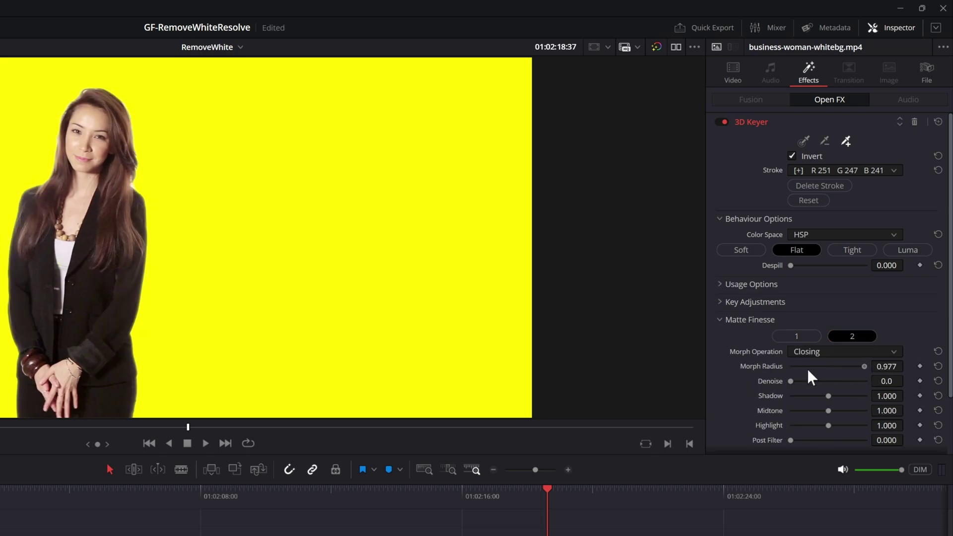
left_click_drag(828, 399, 913, 404)
left_click_drag(828, 425, 825, 425)
left_click_drag(790, 440, 794, 440)
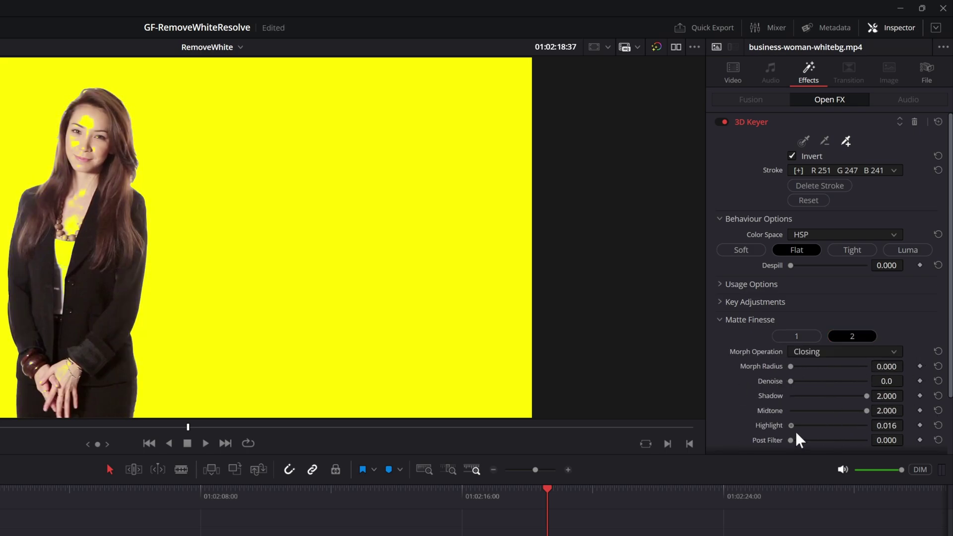
scroll(808, 387, "down", 2)
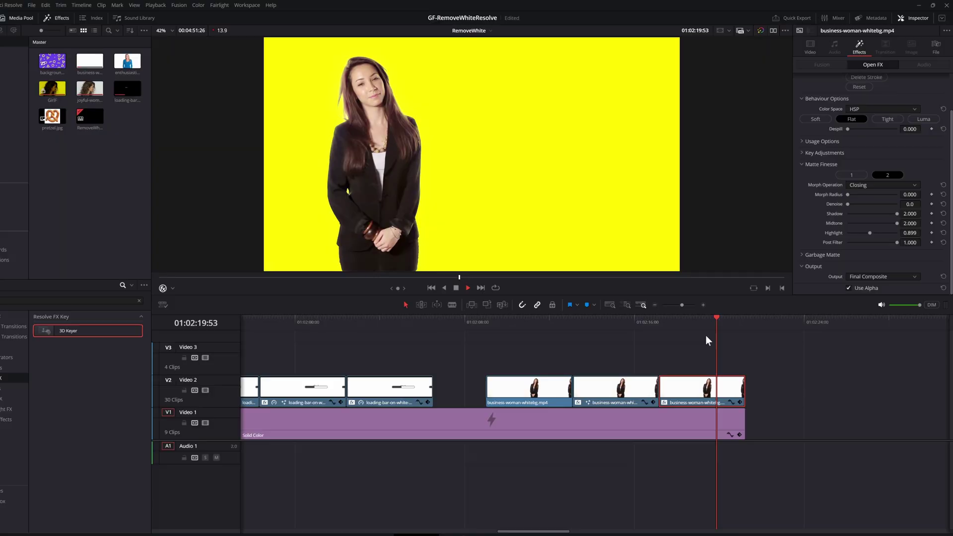
Scrub through the clip to check the woman's edges over the yellow background.
left_click(677, 315)
mouse_move(678, 314)
left_mouse_down()
mouse_move(747, 316)
mouse_move(679, 322)
mouse_move(726, 323)
mouse_move(669, 306)
left_mouse_up()
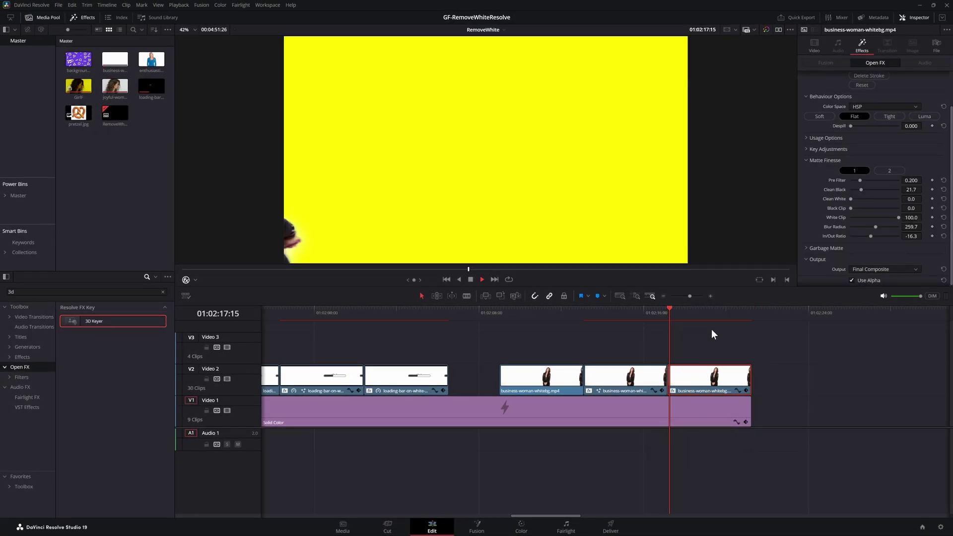
left_click(667, 312)
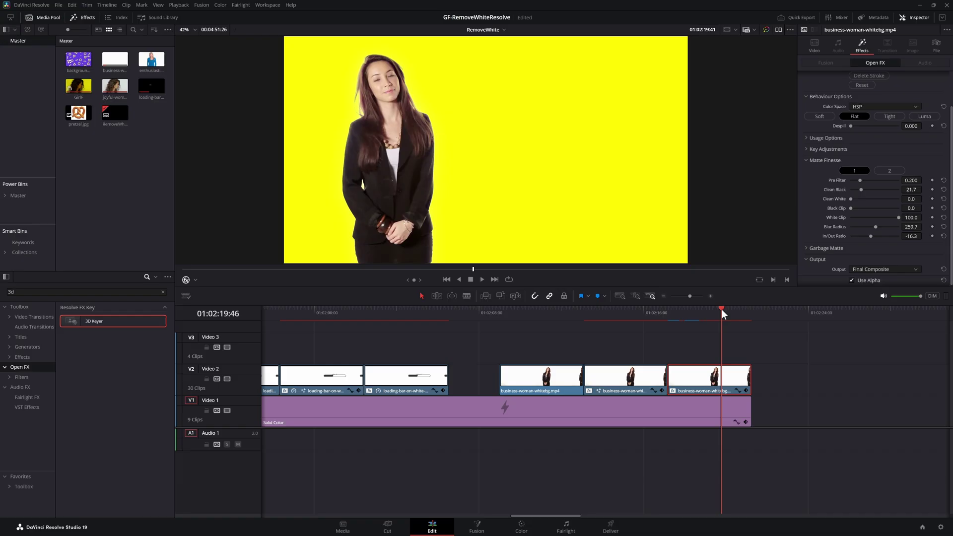
left_click_drag(721, 310, 686, 312)
key("space")
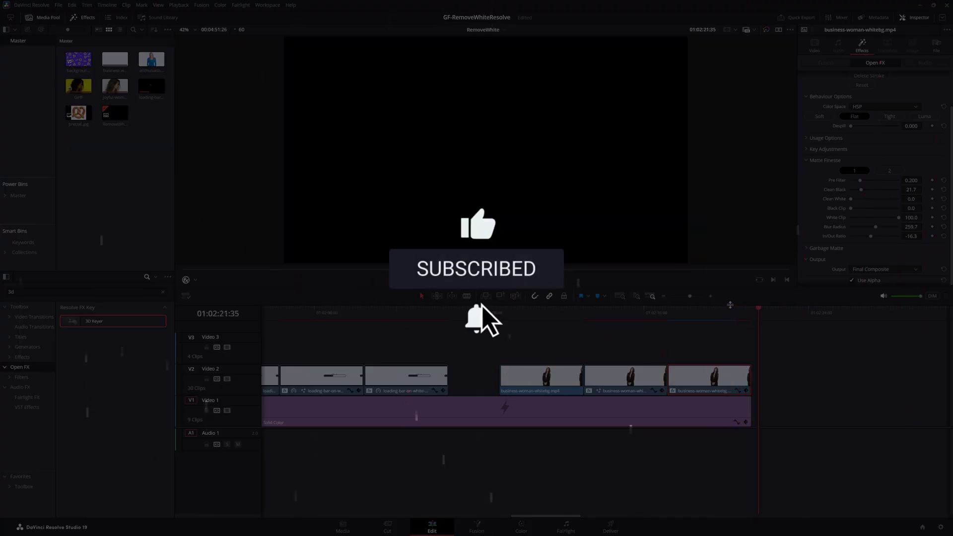
left_click_drag(715, 314, 667, 313)
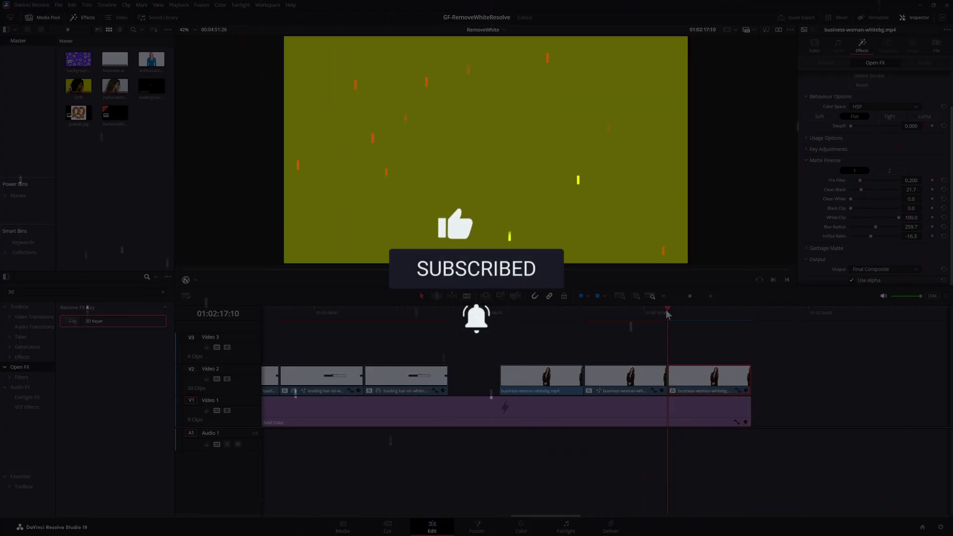
key("space")
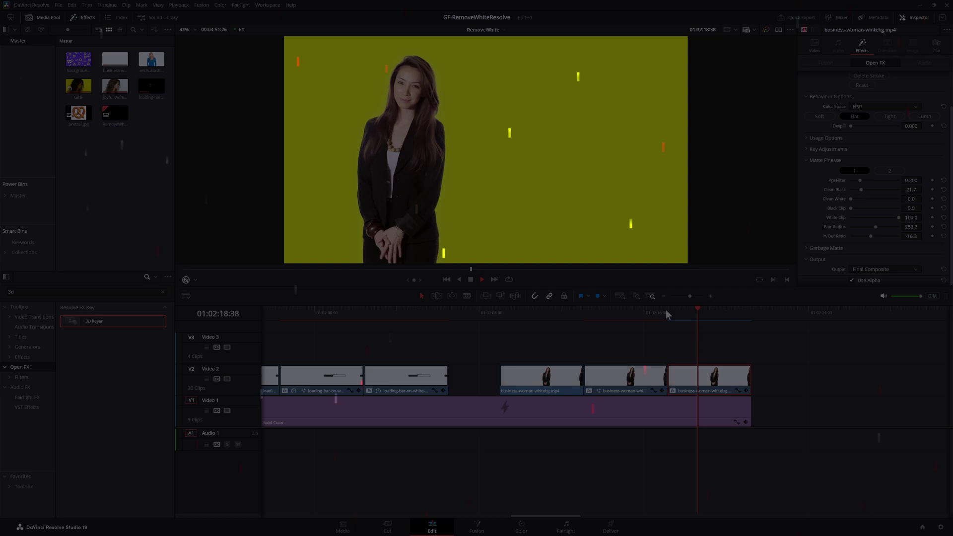